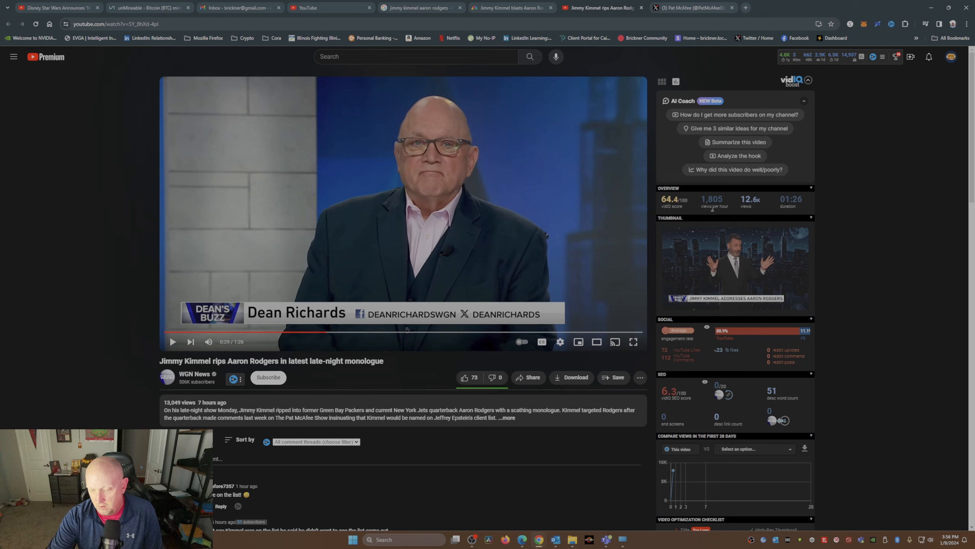
Step: Resume the WGN News monologue clip and let it run to about 1:16
click(172, 342)
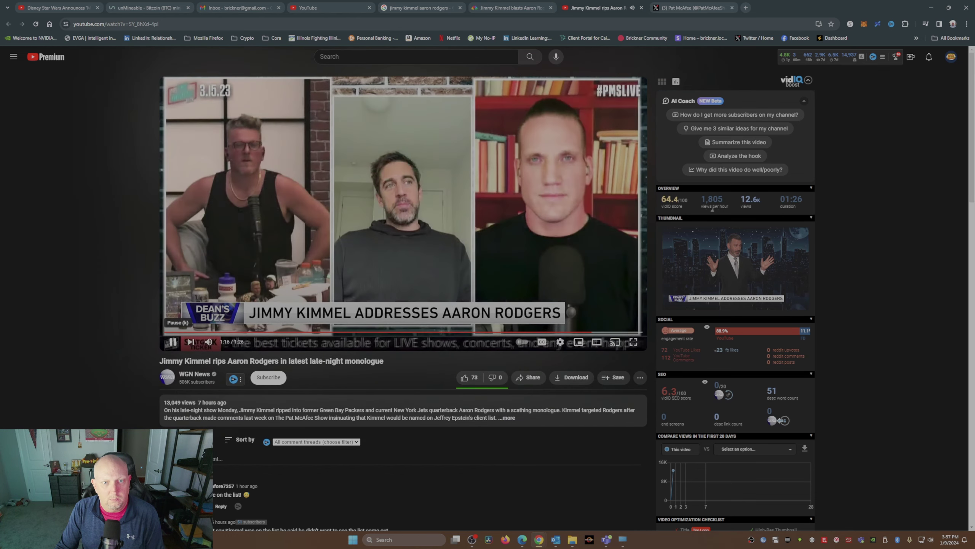
Step: Pause the news clip at 1:17 on the three-person podcast panel shot
click(173, 343)
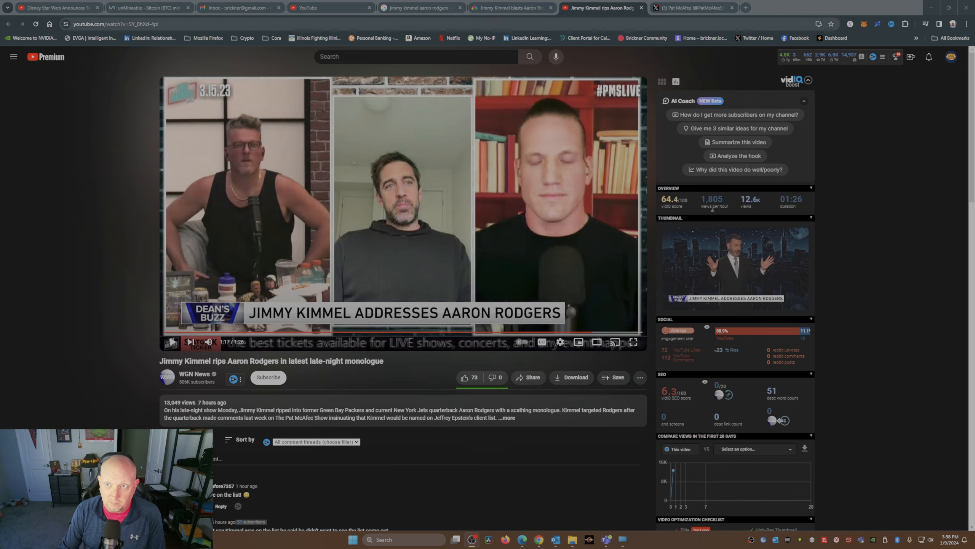
Step: Switch to the browser tab holding Pat McAfee's X profile feed
key(ctrl+Tab)
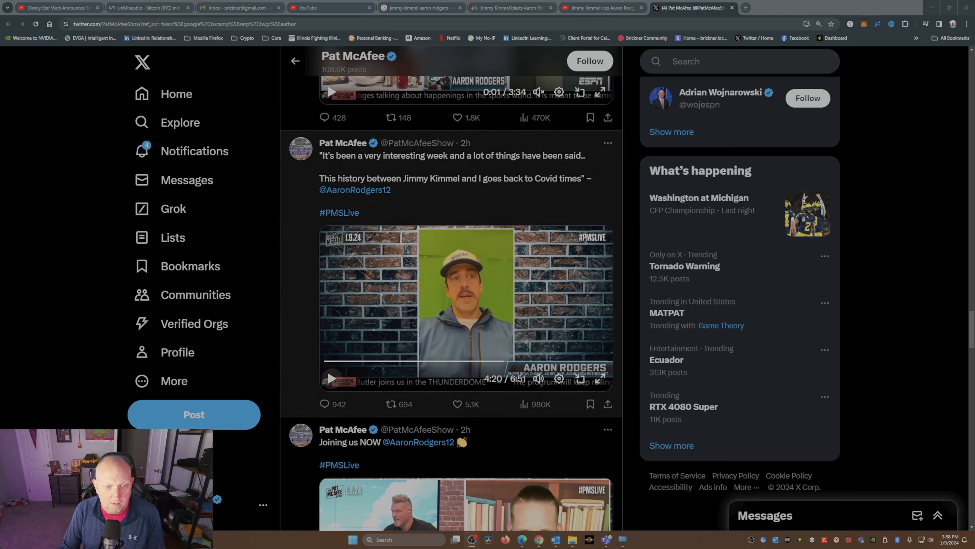
Step: Play the Aaron Rodgers response video in the 'very interesting week' post through to 6:51
click(331, 378)
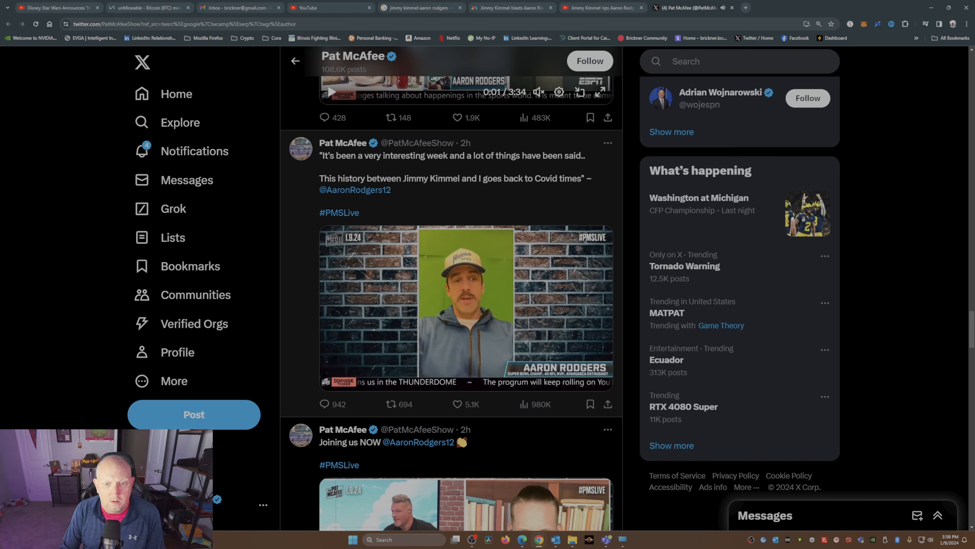